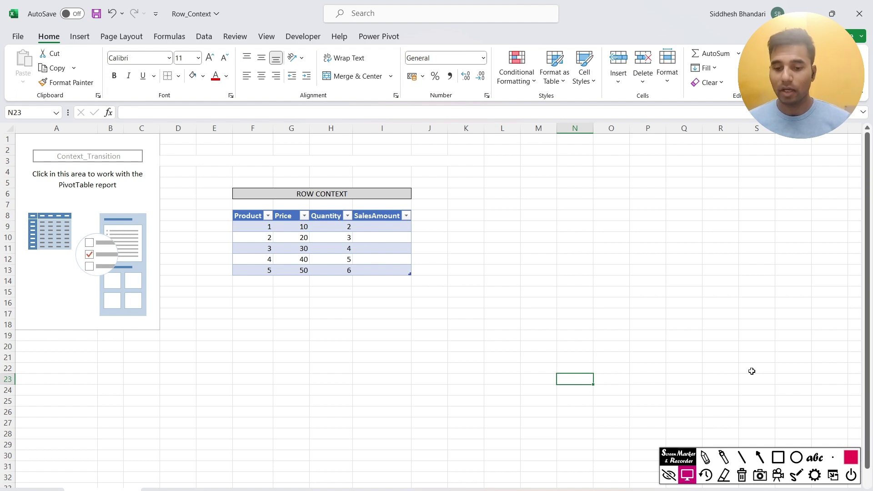
# Draw annotation rectangles framing the sales table and its ROW CONTEXT heading
pyautogui.click(778, 457)
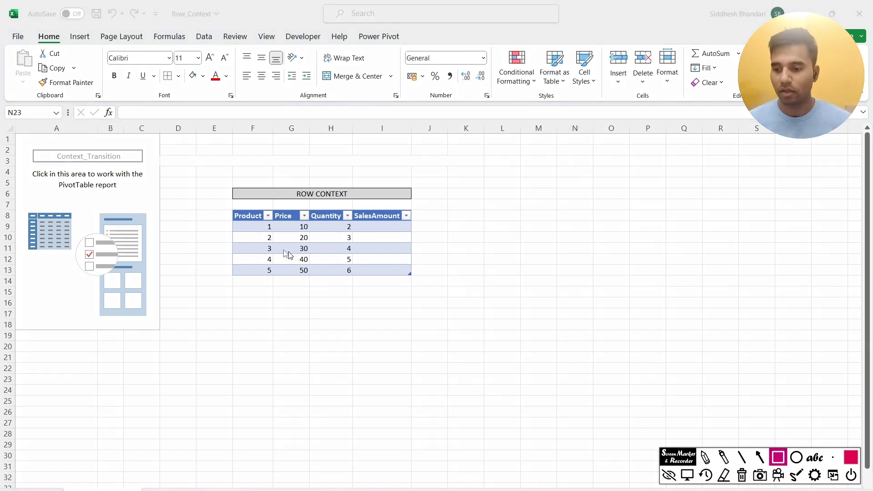
pyautogui.moveTo(207, 197); pyautogui.dragTo(437, 312)
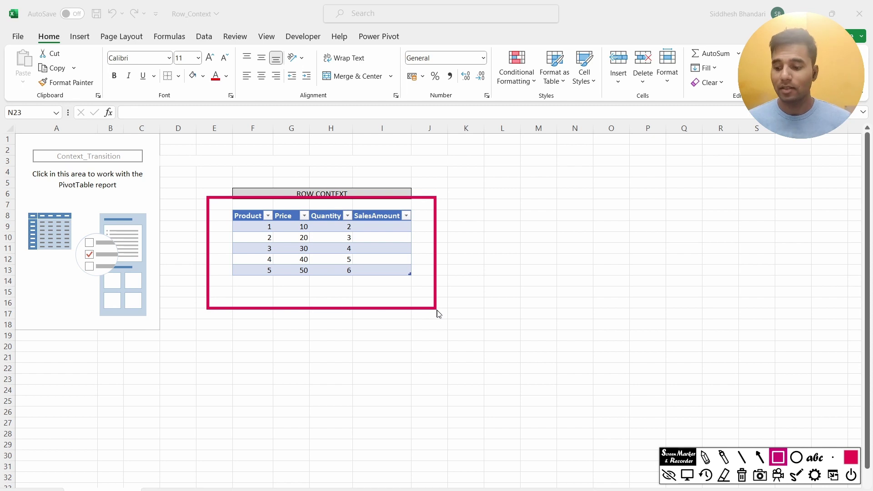
pyautogui.press('Escape')
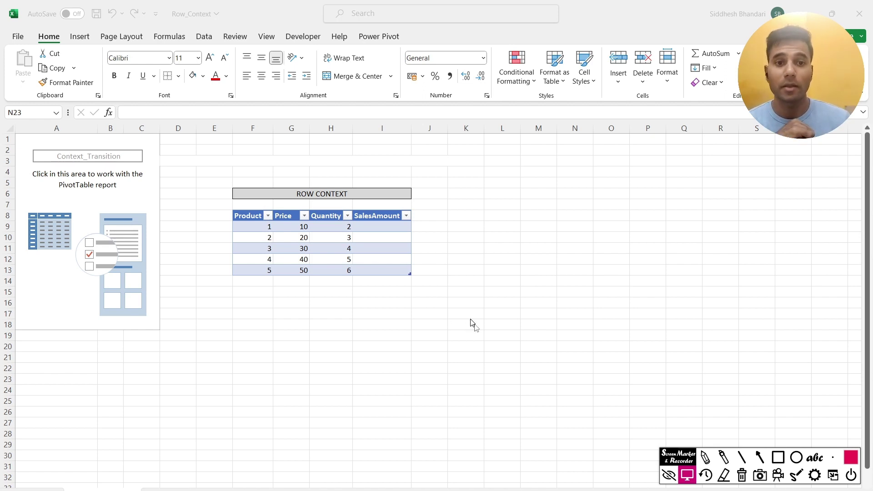
pyautogui.click(760, 458)
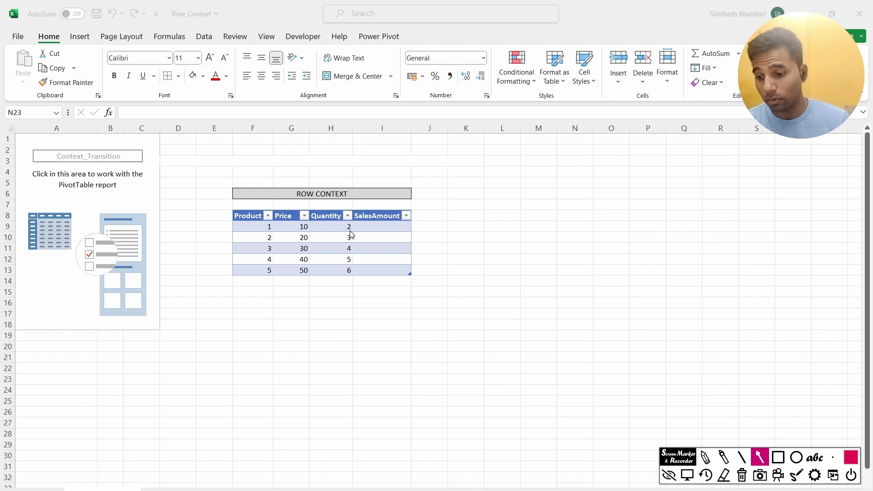
pyautogui.click(778, 457)
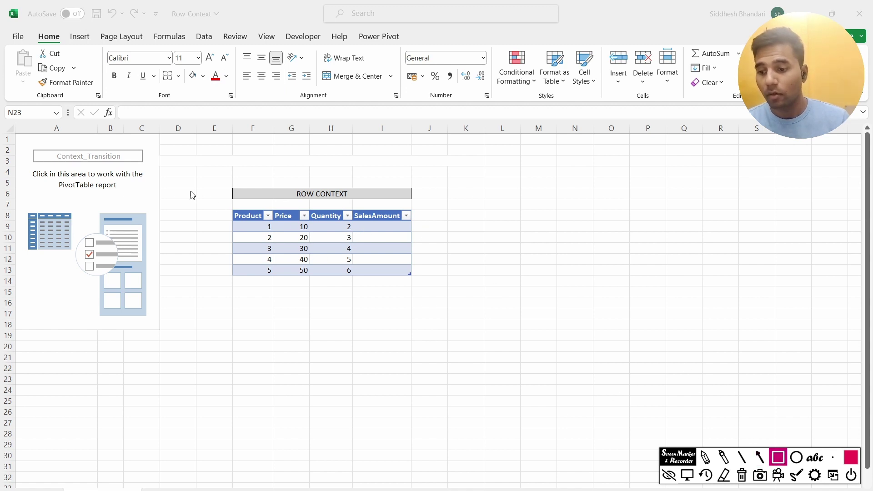
pyautogui.moveTo(190, 191)
pyautogui.mouseDown()
pyautogui.moveTo(409, 304)
pyautogui.moveTo(473, 312)
pyautogui.mouseUp()
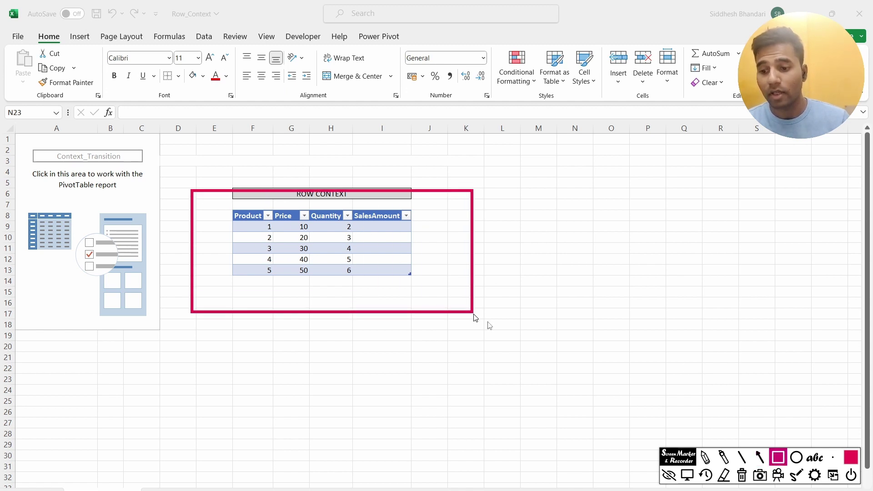
# Point annotation arrows at each product row and the price 10, then clear the markings
pyautogui.click(762, 459)
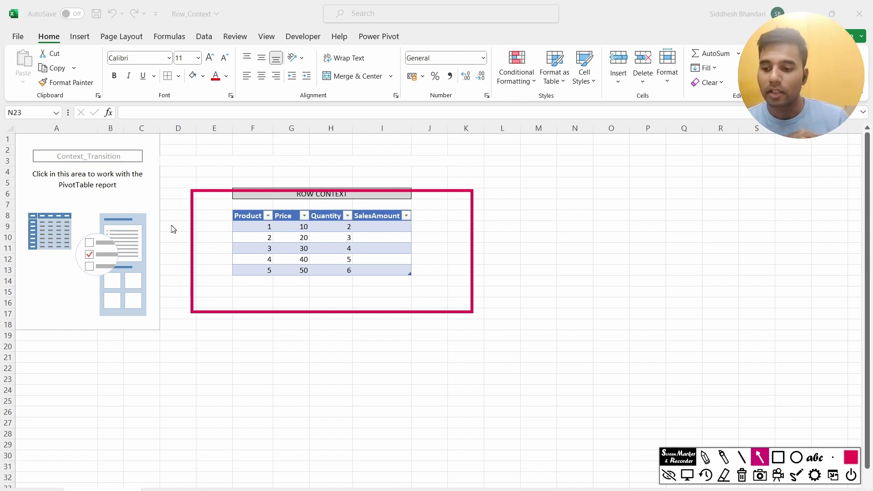
pyautogui.moveTo(171, 225); pyautogui.dragTo(222, 225)
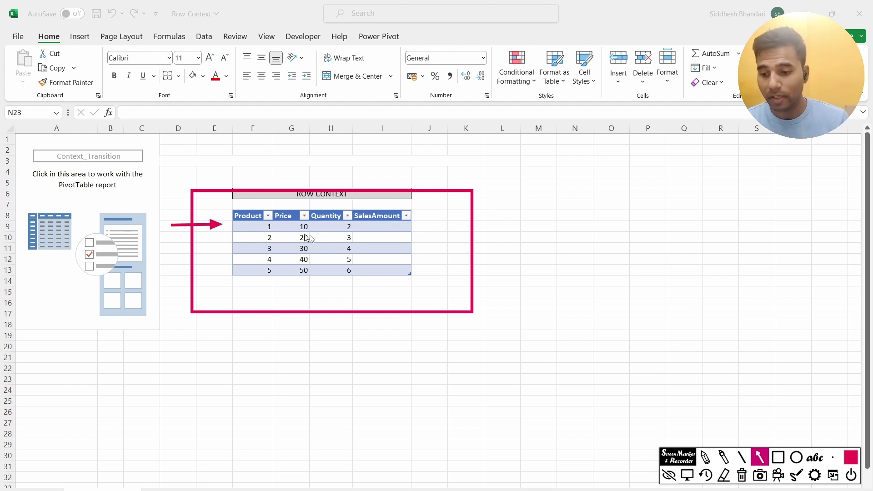
pyautogui.moveTo(283, 226); pyautogui.dragTo(344, 226)
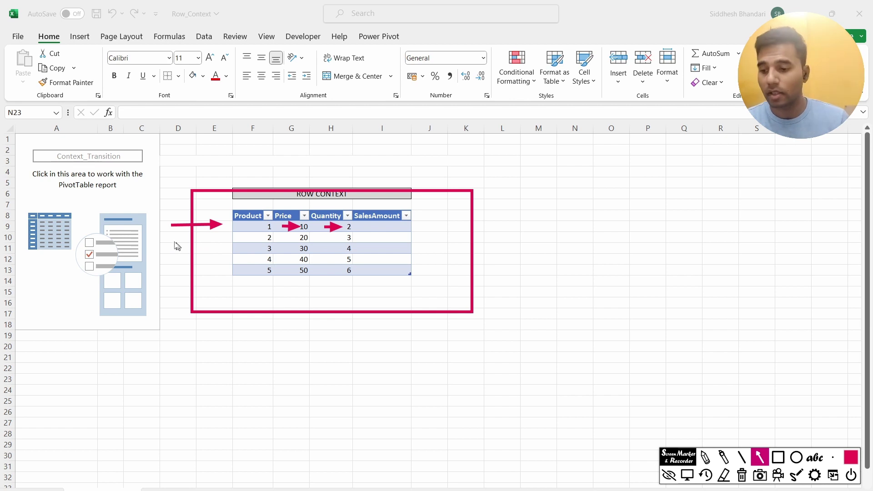
pyautogui.moveTo(171, 236)
pyautogui.mouseDown()
pyautogui.moveTo(223, 238)
pyautogui.moveTo(226, 247)
pyautogui.mouseUp()
pyautogui.moveTo(172, 258); pyautogui.dragTo(226, 255)
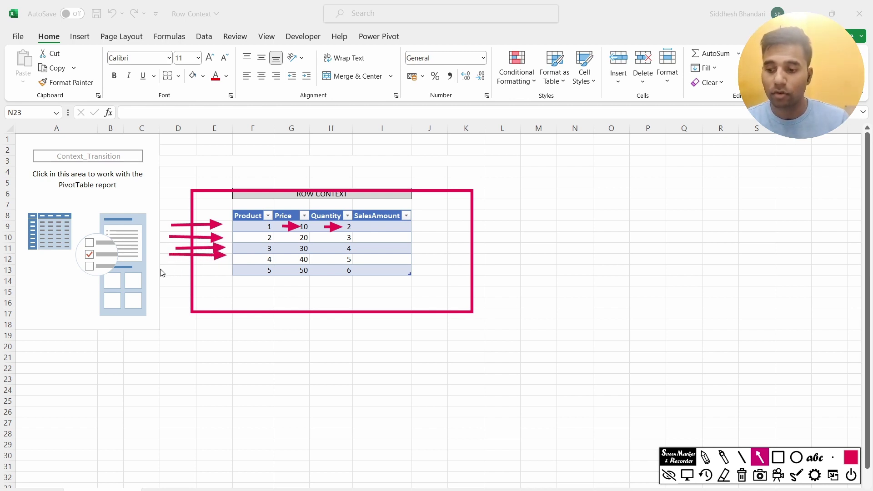
pyautogui.moveTo(160, 269); pyautogui.dragTo(220, 269)
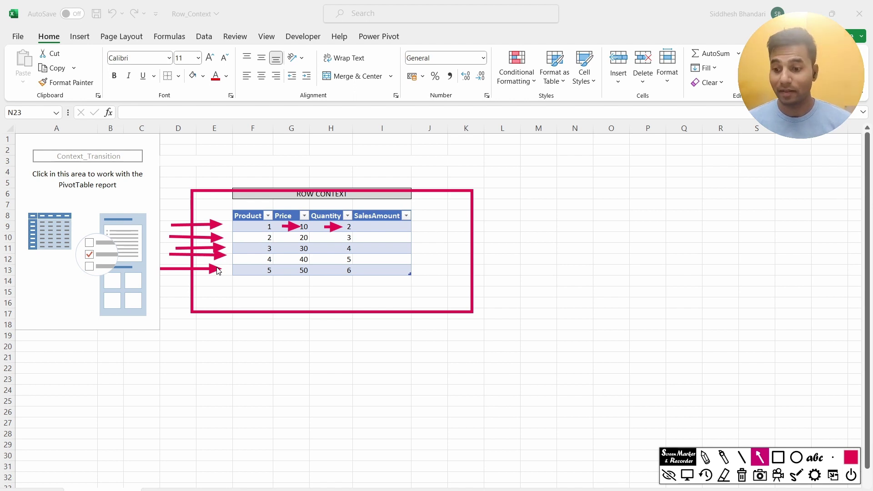
pyautogui.press('Escape')
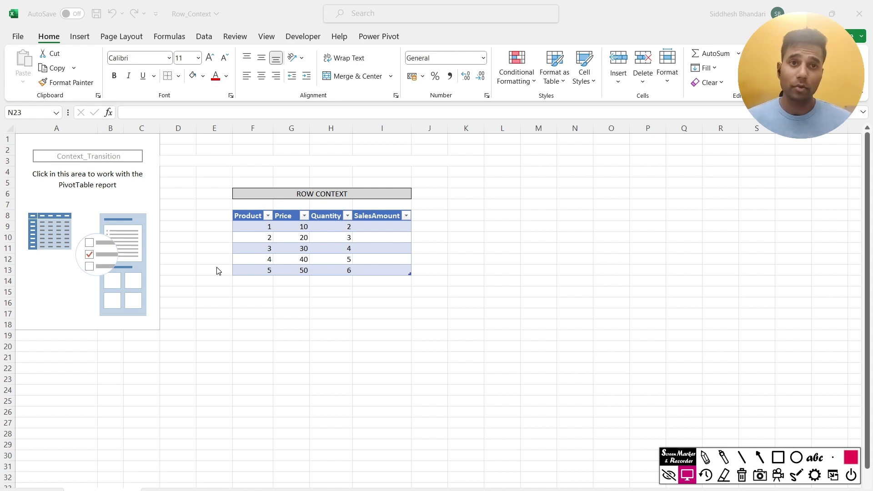
# Select cell C6 inside the Context_Transition pivot placeholder to show its field list
pyautogui.click(138, 188)
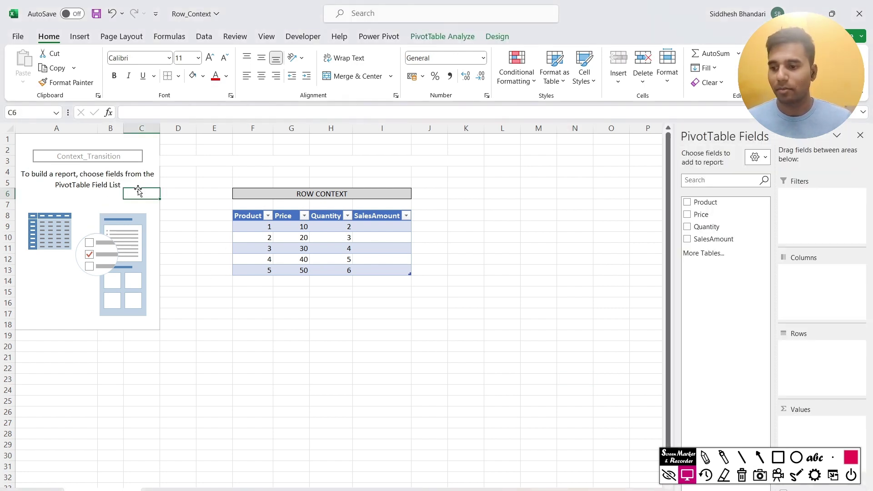
pyautogui.click(73, 38)
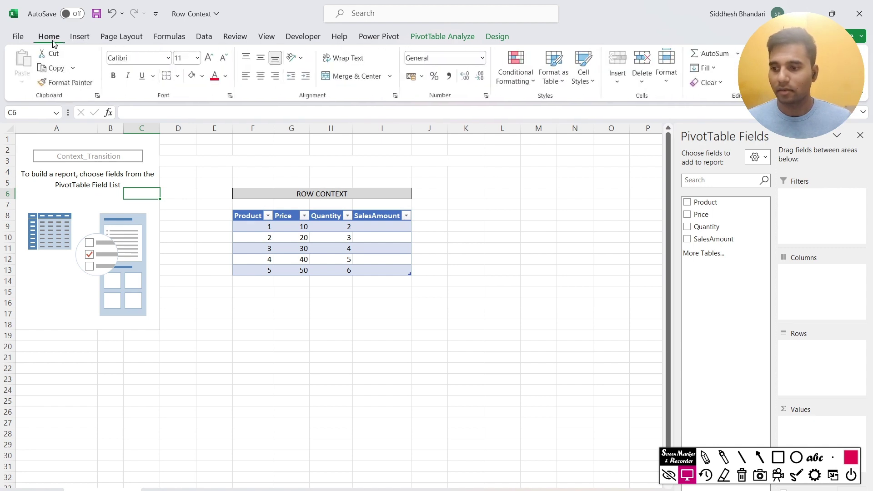
pyautogui.click(48, 38)
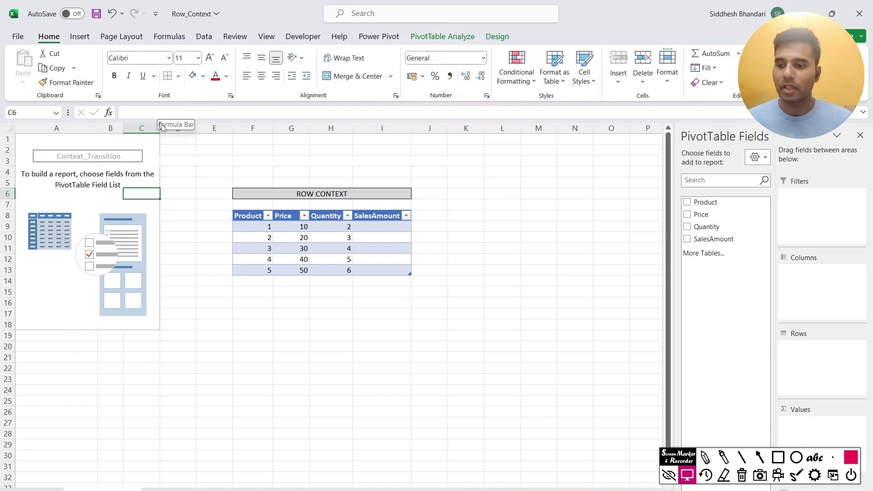
pyautogui.click(99, 197)
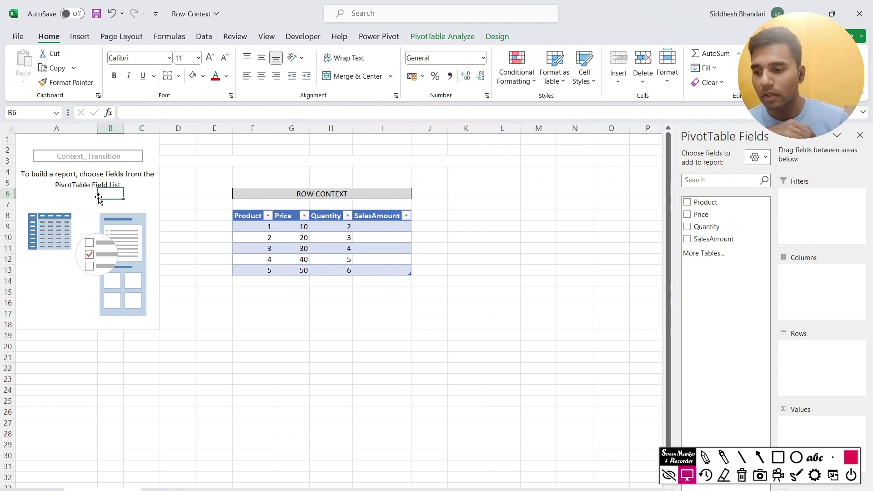
pyautogui.click(127, 196)
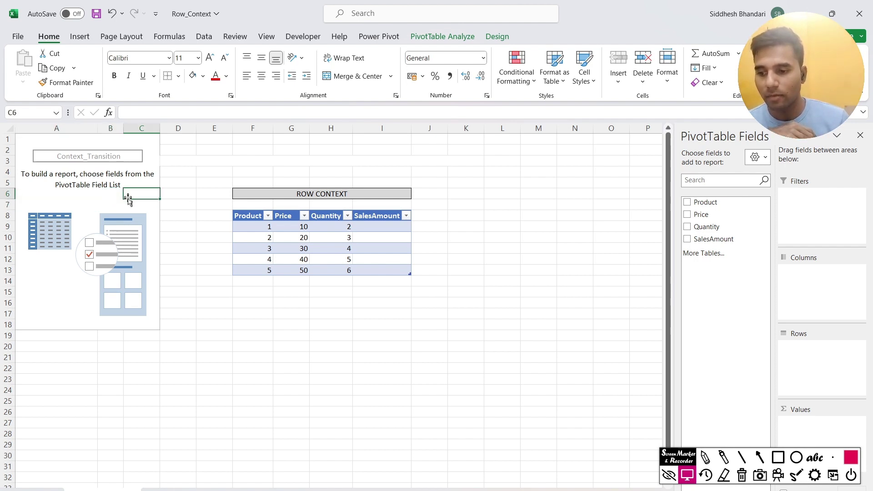
# Draw an annotation arrow pointing at the table's first product row
pyautogui.click(760, 457)
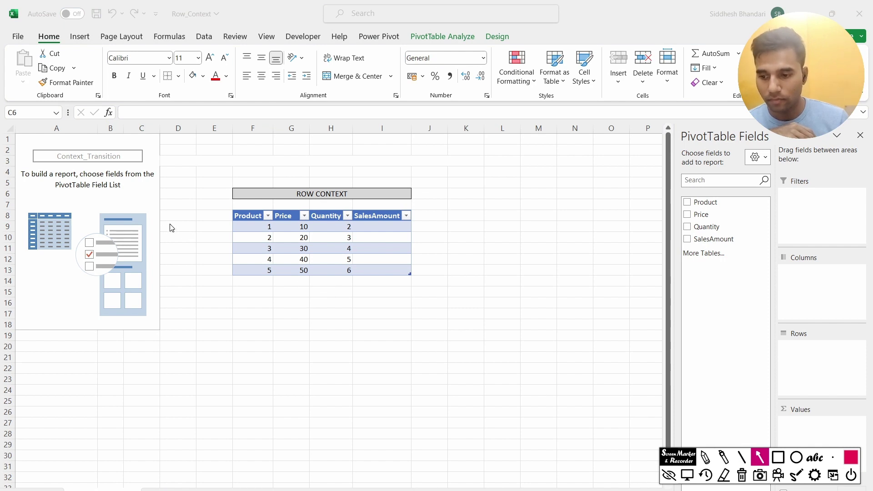
pyautogui.moveTo(171, 224); pyautogui.dragTo(226, 225)
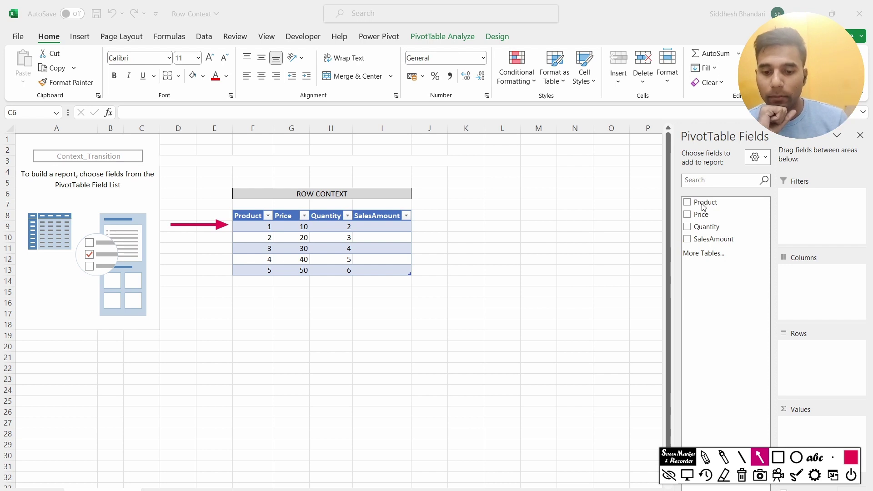
pyautogui.press('Escape')
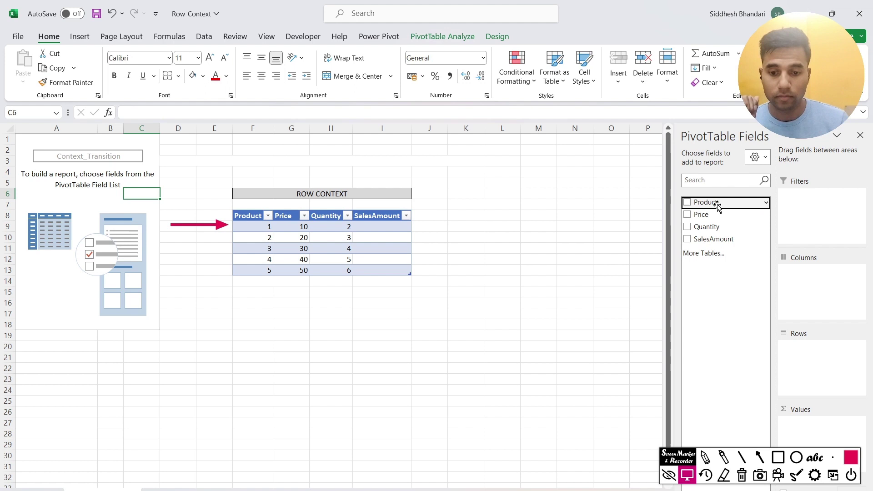
# Add Product, Price and Quantity as report filters and filter Product to 1
pyautogui.moveTo(717, 205); pyautogui.dragTo(796, 194)
pyautogui.moveTo(702, 214); pyautogui.dragTo(801, 223)
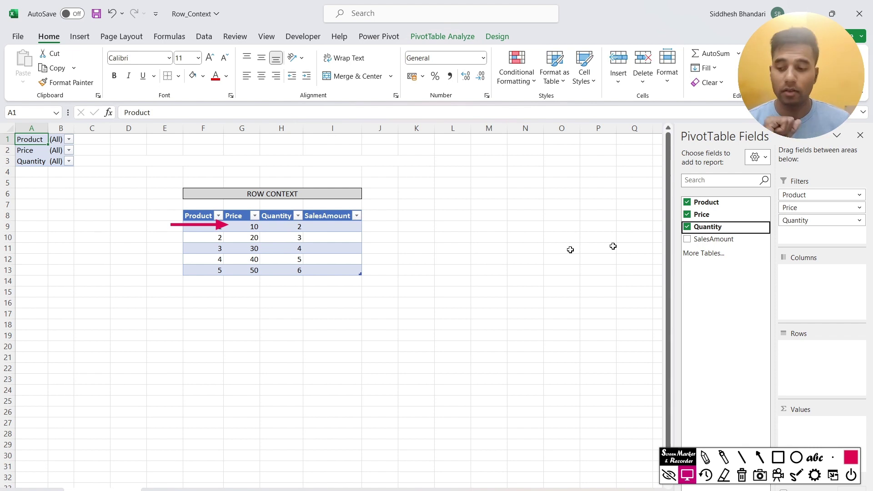
pyautogui.click(70, 140)
pyautogui.click(35, 311)
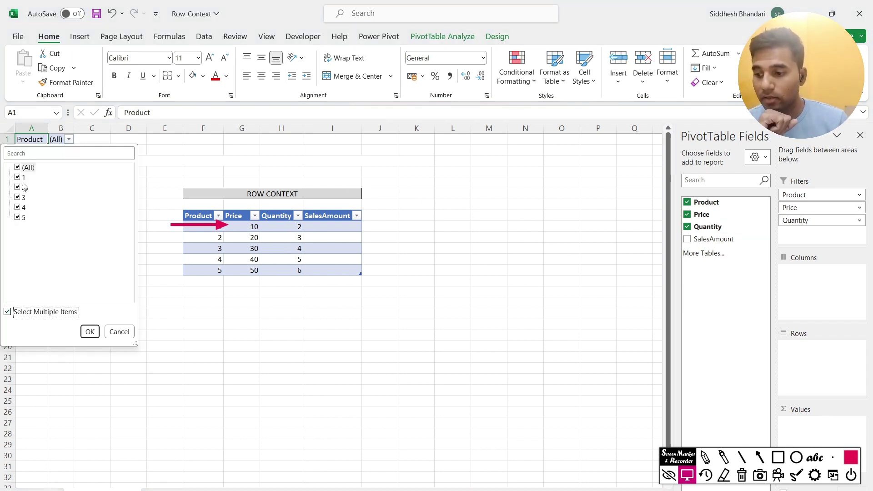
pyautogui.click(19, 168)
pyautogui.click(18, 167)
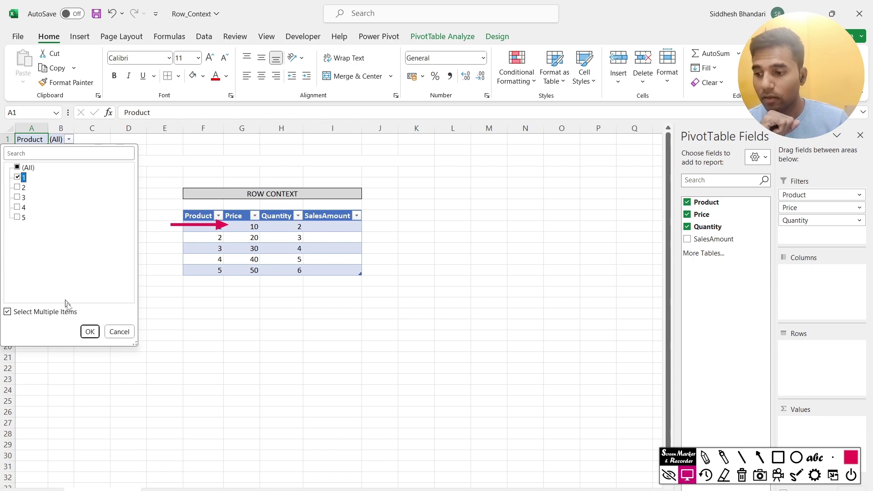
pyautogui.click(90, 331)
# Filter the pivot's Price to 10 only
pyautogui.click(69, 150)
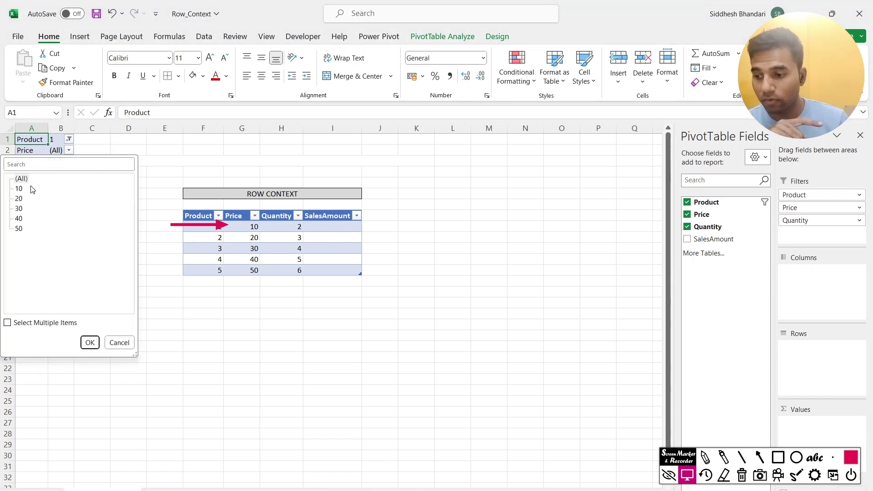
pyautogui.click(28, 322)
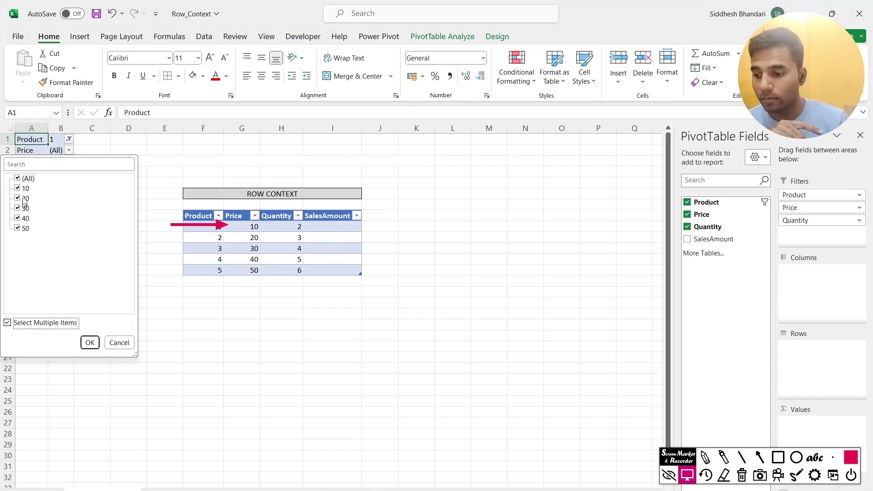
pyautogui.click(17, 179)
pyautogui.click(18, 188)
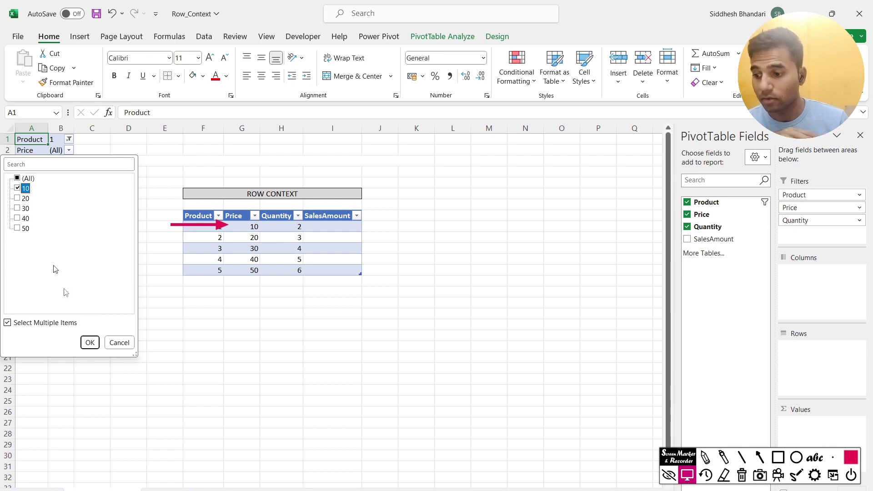
pyautogui.click(90, 343)
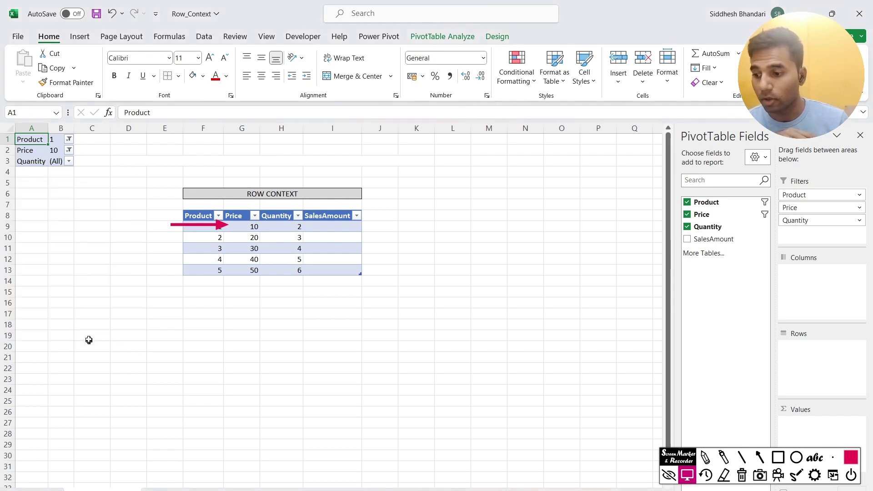
# Tick only 2 in the Quantity filter list
pyautogui.click(69, 161)
pyautogui.click(18, 333)
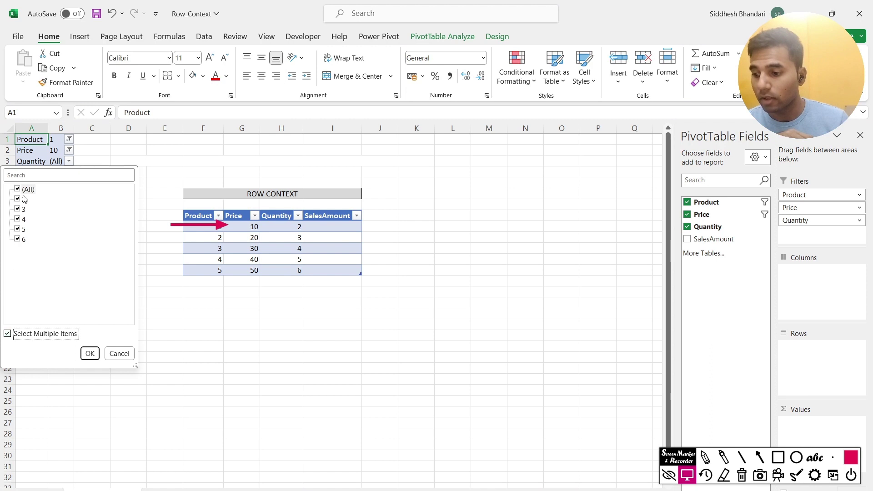
pyautogui.click(17, 199)
pyautogui.click(18, 190)
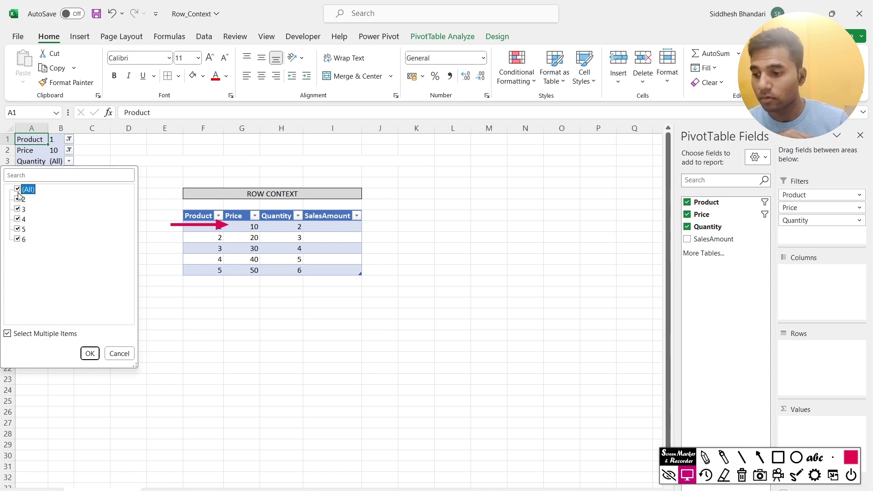
pyautogui.click(18, 190)
pyautogui.click(17, 199)
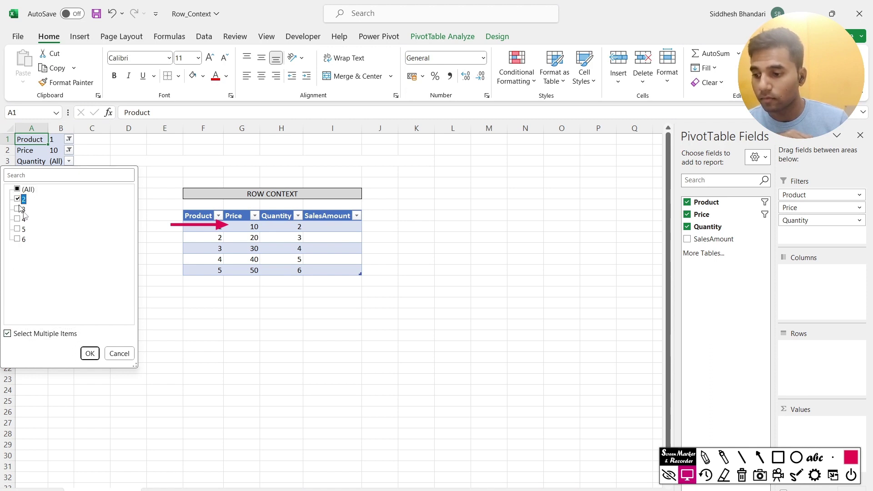
# Apply the Quantity 2 filter and add SalesAmount to Values, giving a sum of 20
pyautogui.click(90, 354)
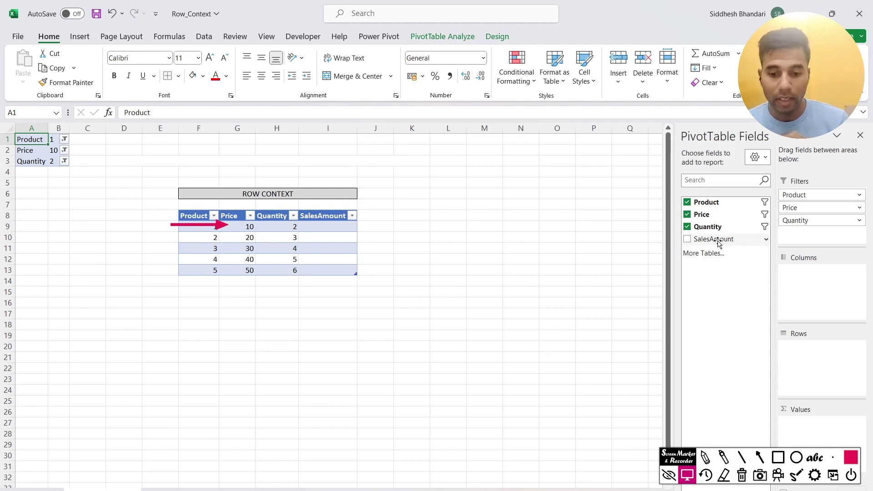
pyautogui.moveTo(718, 244); pyautogui.dragTo(836, 429)
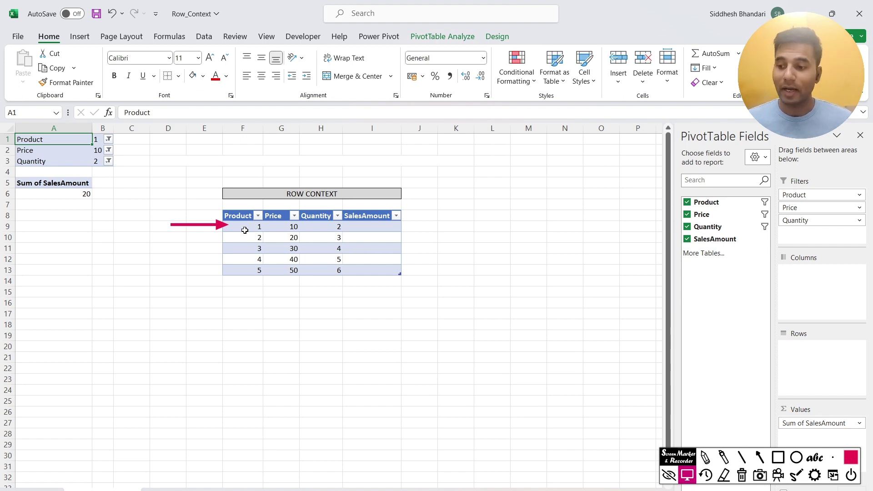
# Copy the pivot total 20 from A6 into cell I9, product 1's SalesAmount
pyautogui.click(49, 192)
pyautogui.hotkey('ctrl', 'c')
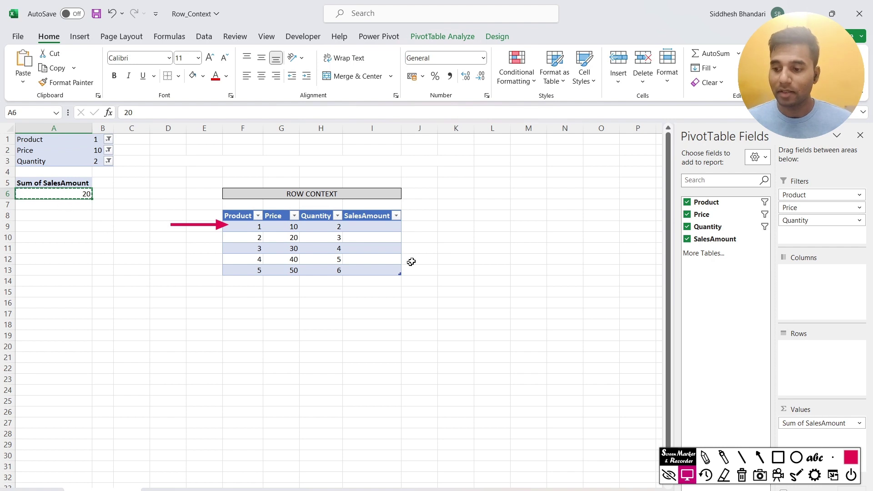
pyautogui.click(379, 228)
pyautogui.hotkey('ctrl', 'v')
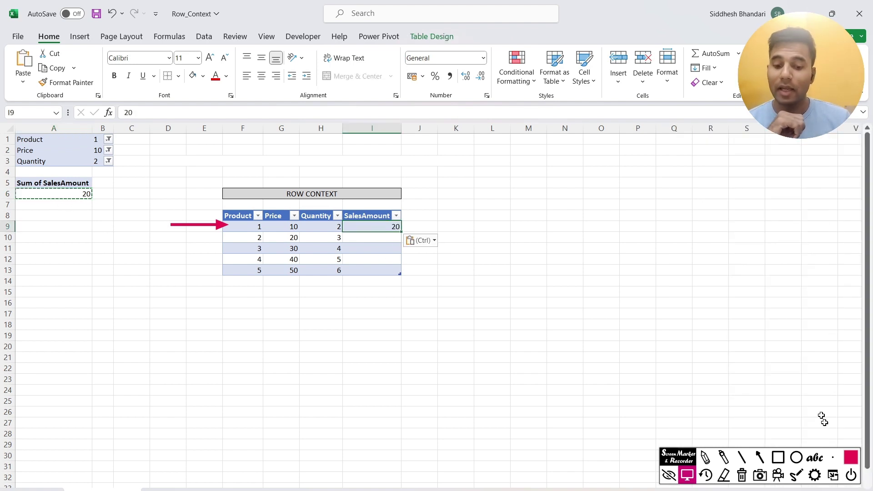
# Draw an annotation arrow at the second product row
pyautogui.click(762, 460)
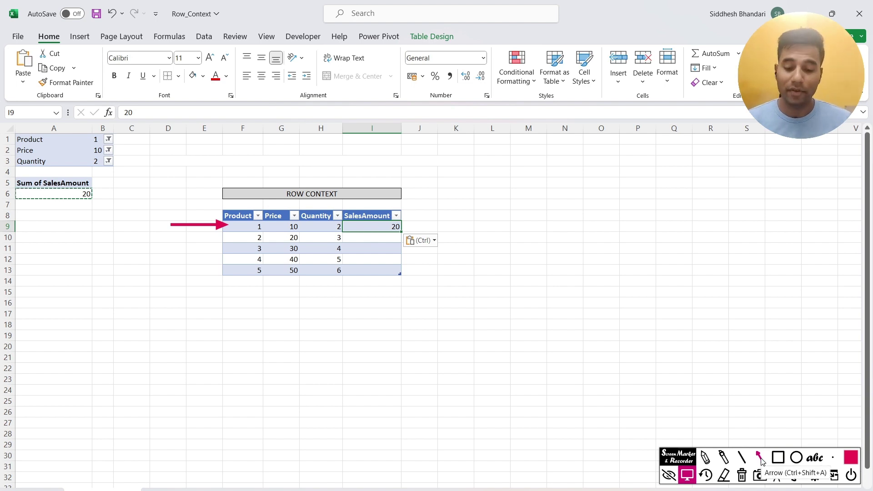
pyautogui.click(760, 458)
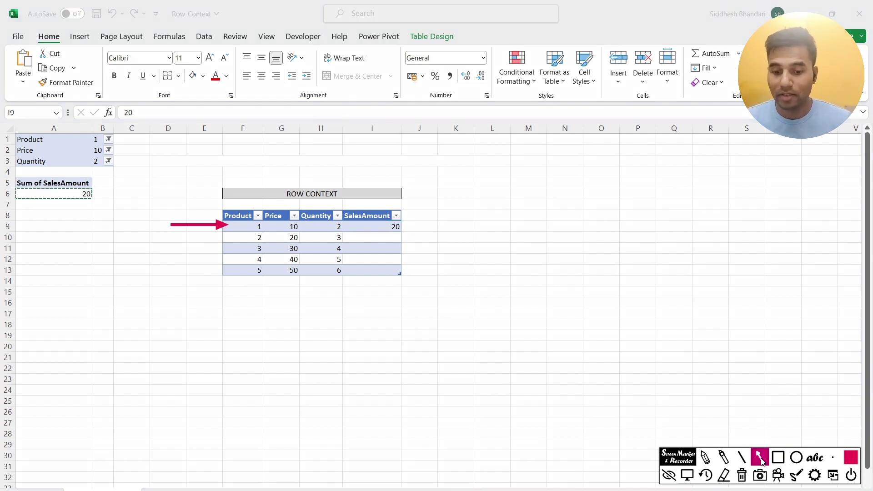
pyautogui.moveTo(167, 237); pyautogui.dragTo(226, 237)
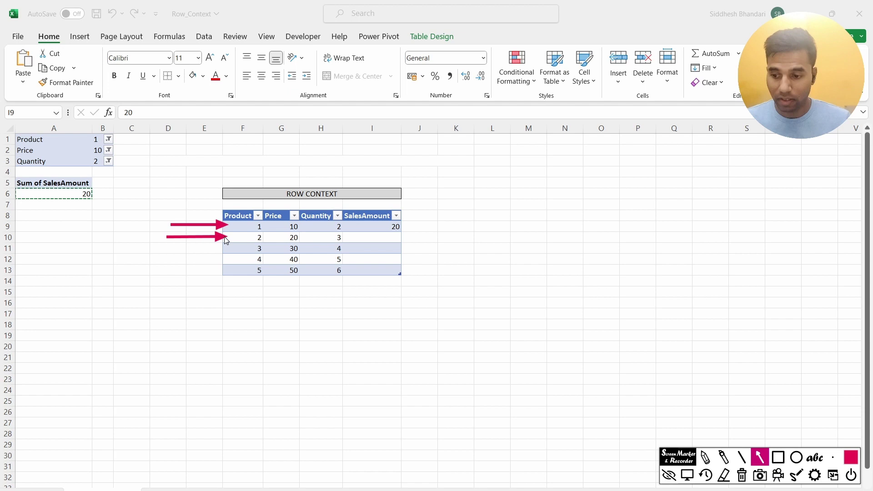
pyautogui.hotkey('ctrl', 'shift', 'm')
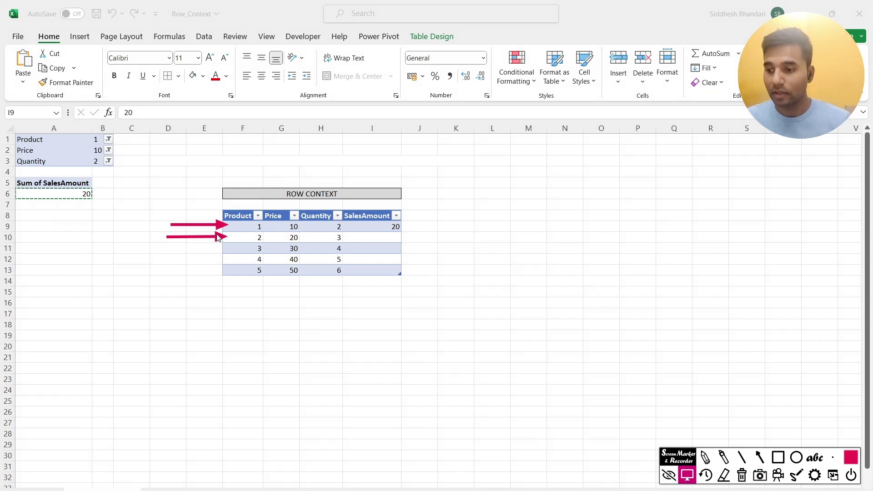
pyautogui.press('Escape')
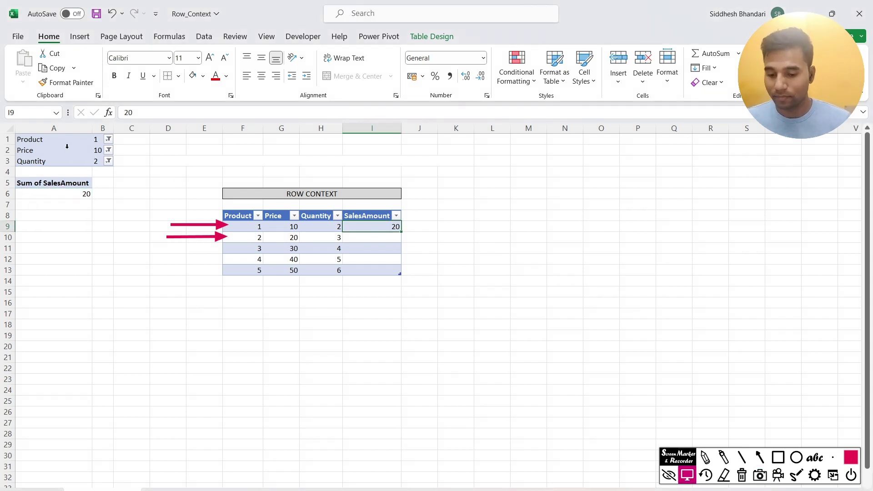
pyautogui.click(759, 457)
pyautogui.moveTo(164, 238); pyautogui.dragTo(218, 235)
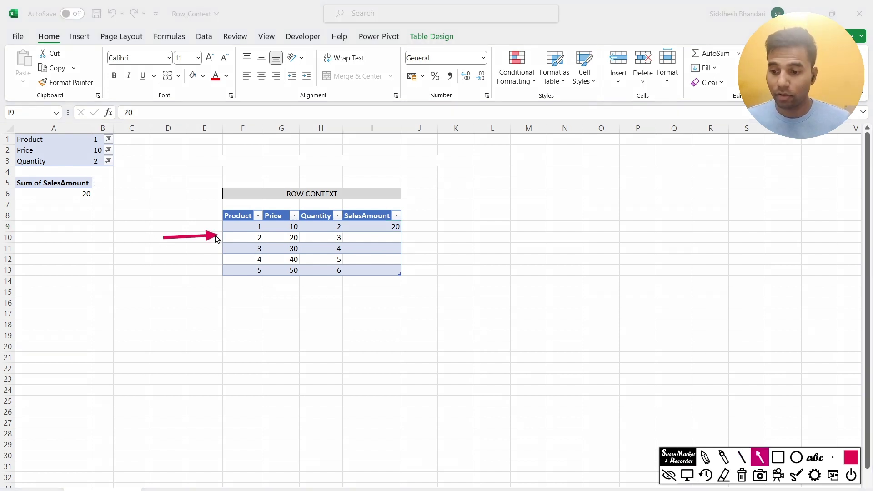
pyautogui.hotkey('ctrl', 'shift', 'm')
pyautogui.click(74, 149)
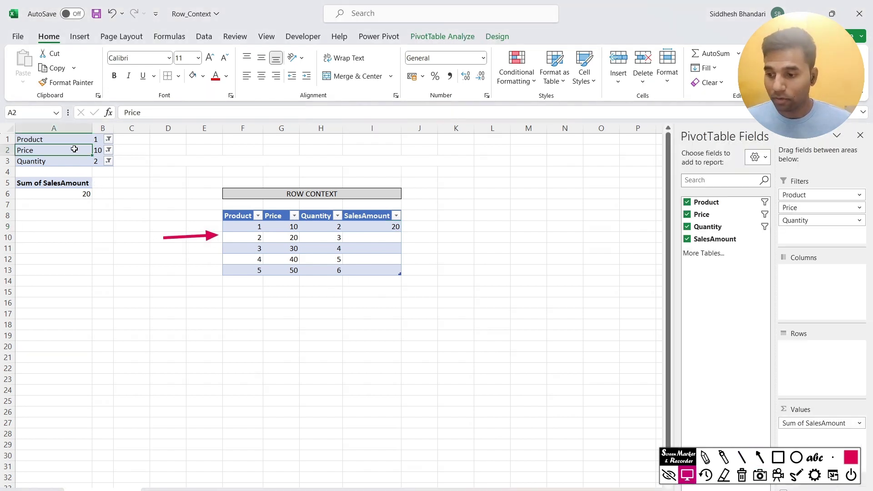
# Switch the Product, Price and Quantity page filters from row 1's values to 2, 20 and 3
pyautogui.click(108, 139)
pyautogui.click(17, 168)
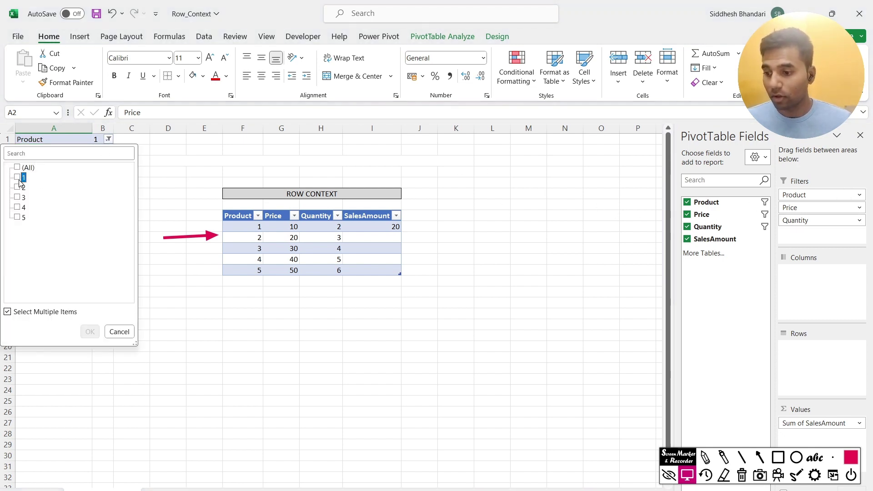
pyautogui.click(19, 187)
pyautogui.click(90, 331)
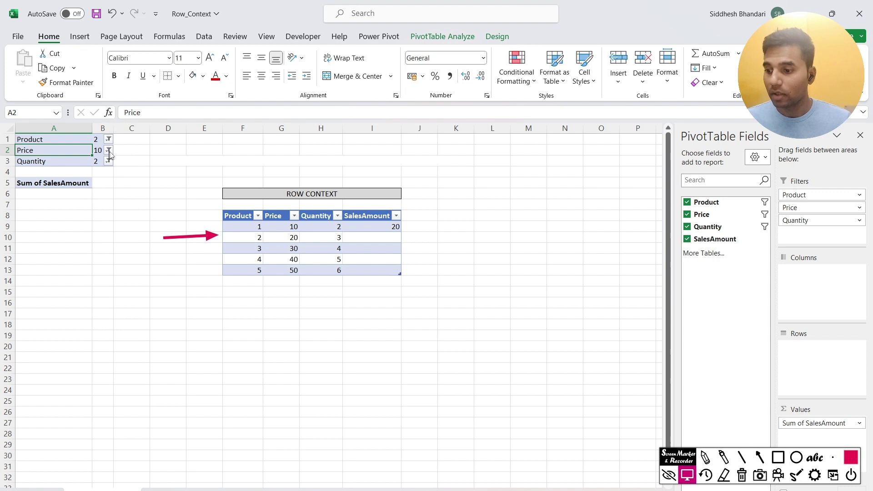
pyautogui.click(109, 150)
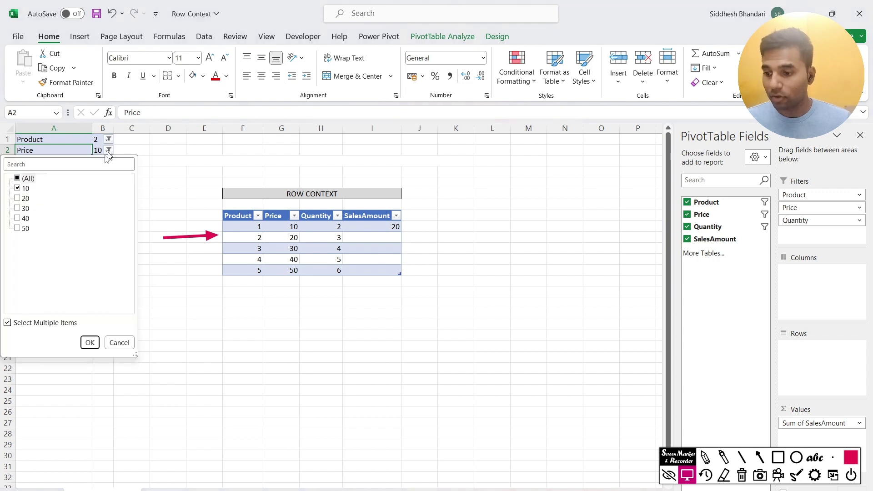
pyautogui.click(18, 188)
pyautogui.click(18, 199)
pyautogui.click(90, 342)
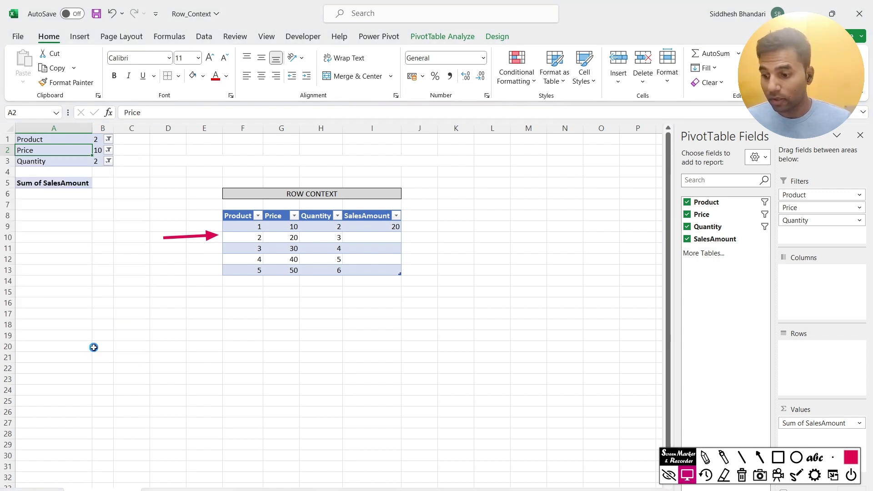
pyautogui.click(109, 161)
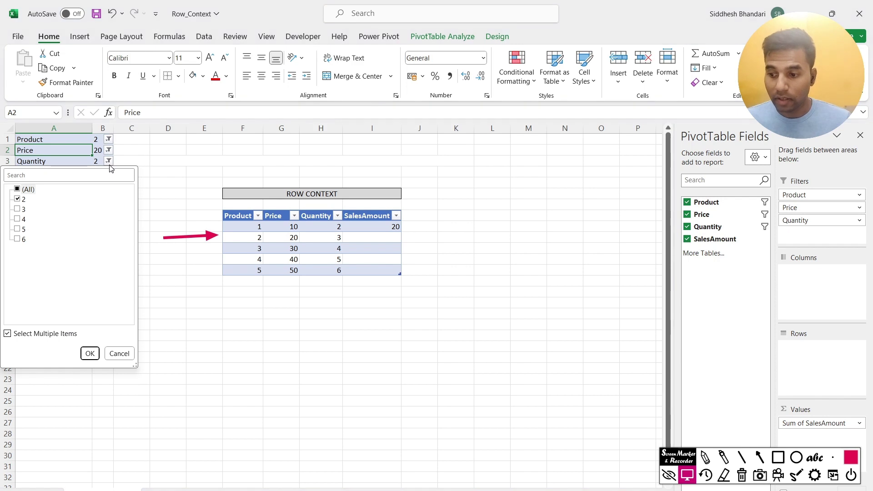
pyautogui.click(17, 189)
pyautogui.click(17, 209)
pyautogui.click(90, 354)
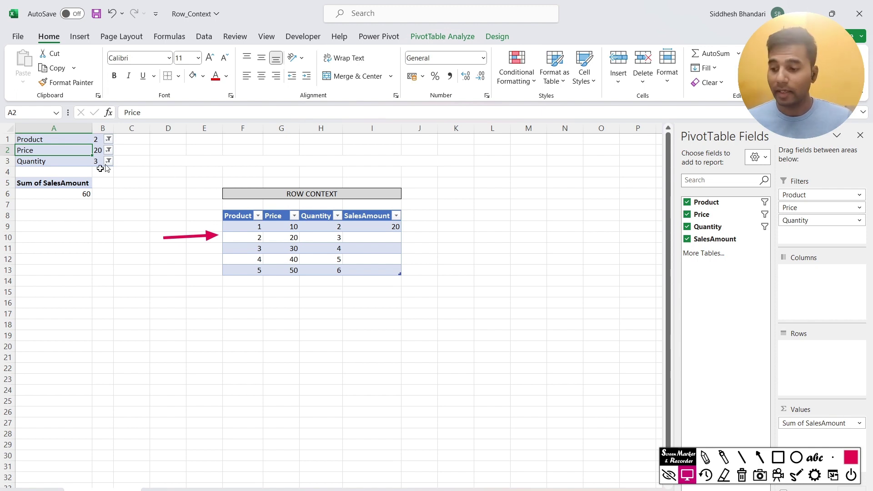
# Copy the pivot total 60 from A6 into cell I10, product 2's SalesAmount
pyautogui.click(83, 195)
pyautogui.hotkey('ctrl', 'c')
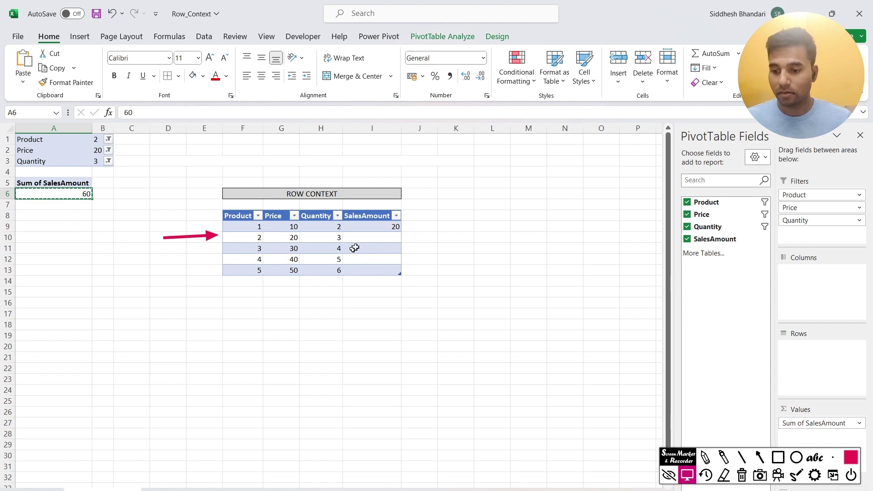
pyautogui.click(372, 237)
pyautogui.hotkey('ctrl', 'v')
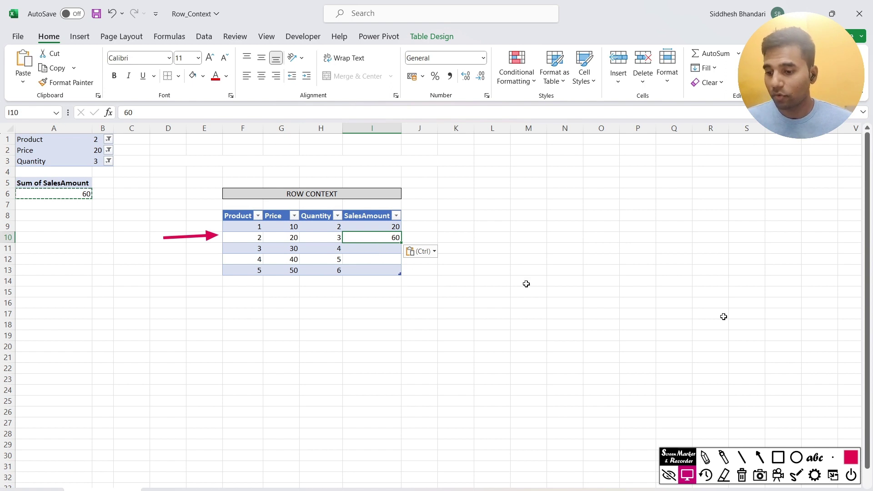
# Draw an annotation arrow at the third product row
pyautogui.click(760, 459)
pyautogui.click(760, 458)
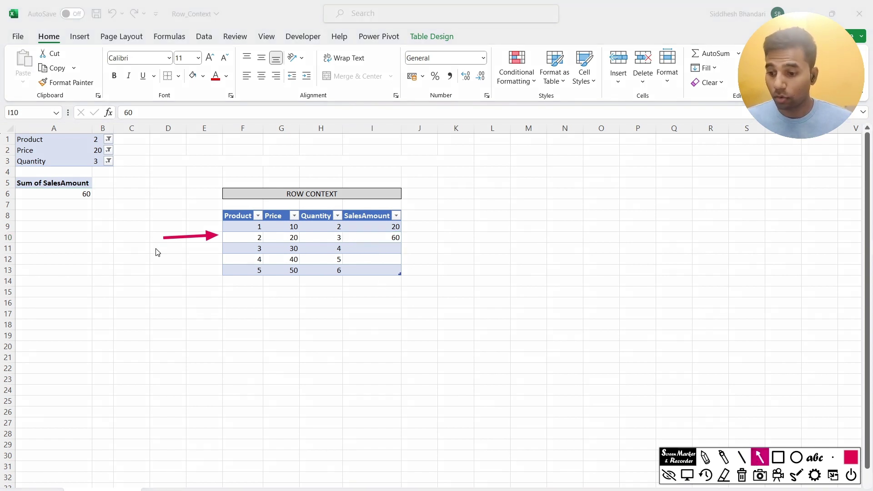
pyautogui.moveTo(156, 249); pyautogui.dragTo(212, 249)
pyautogui.press('Escape')
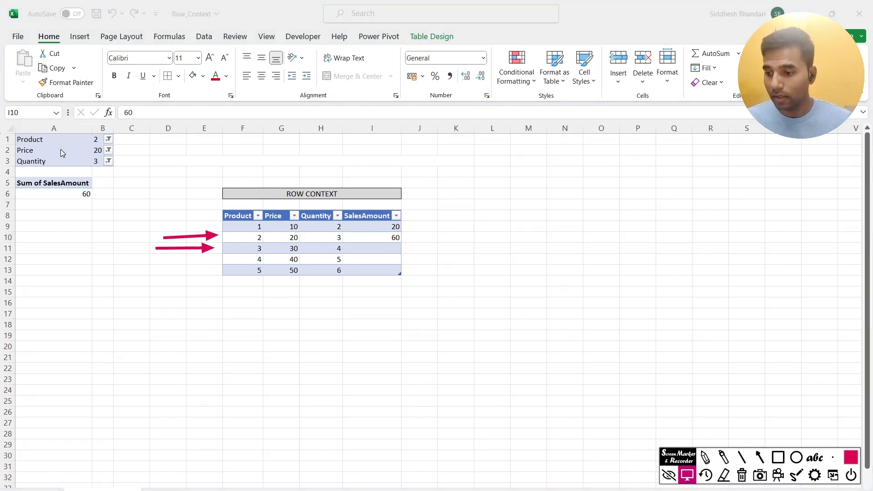
# Change the pivot's Product filter to 3 and Price filter to 30
pyautogui.click(108, 139)
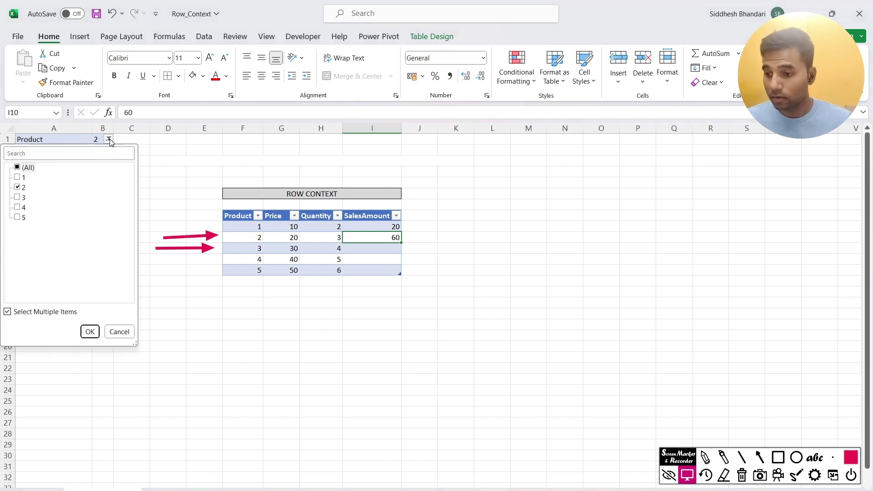
pyautogui.click(17, 187)
pyautogui.click(17, 197)
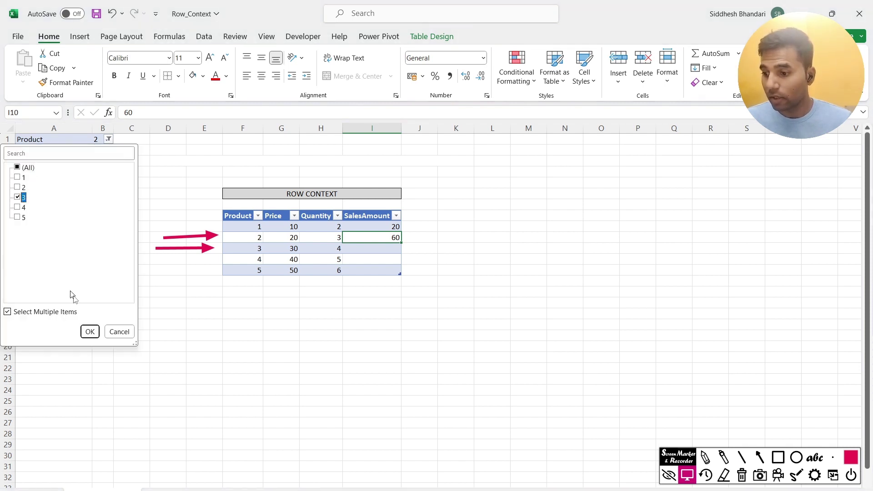
pyautogui.click(90, 331)
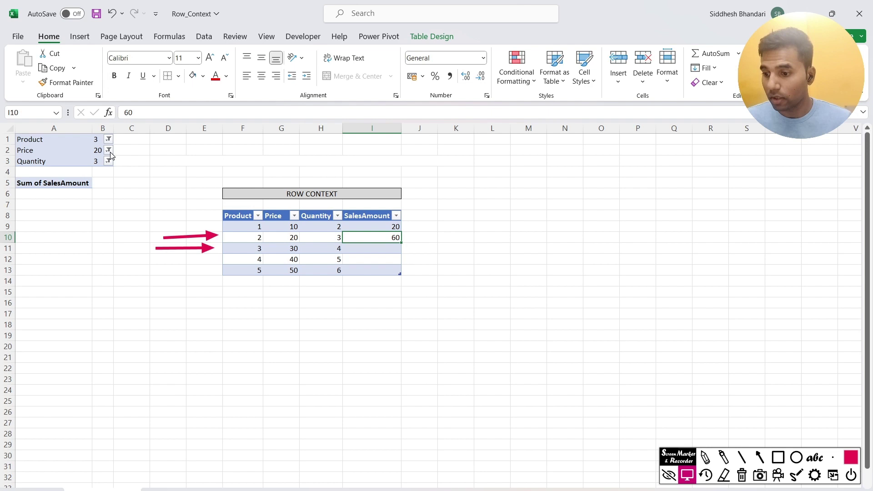
pyautogui.click(108, 150)
pyautogui.click(24, 199)
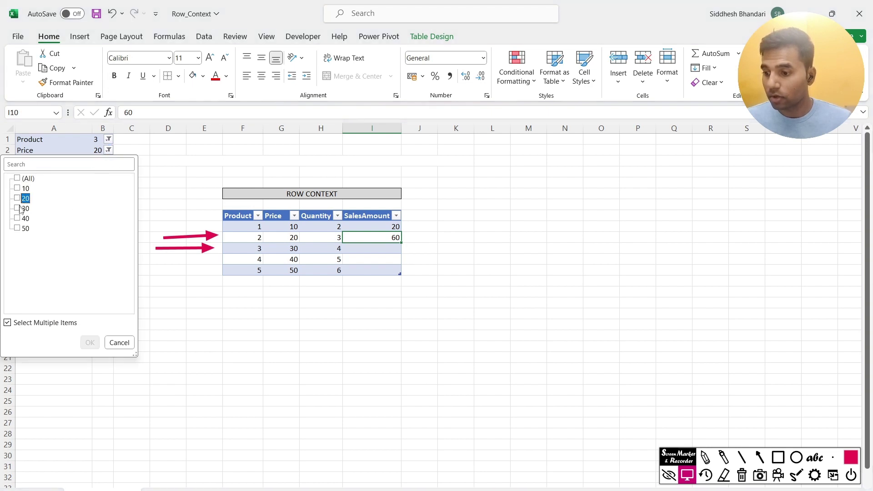
pyautogui.click(22, 208)
pyautogui.click(89, 343)
# Set the Quantity filter to 4 and copy the resulting 120 total from A6
pyautogui.click(108, 161)
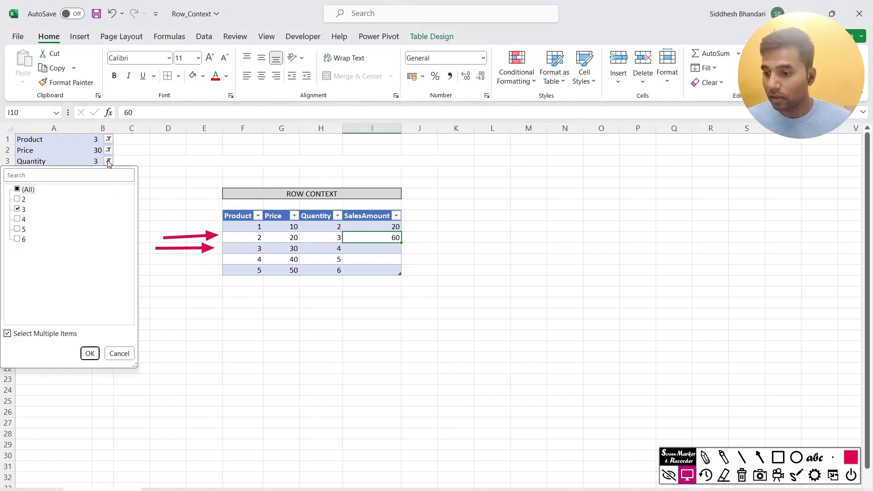
pyautogui.click(17, 210)
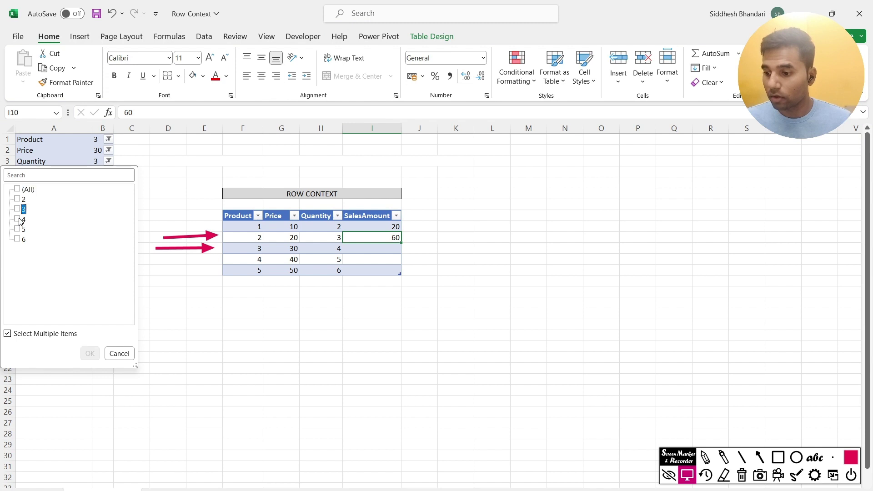
pyautogui.click(17, 219)
pyautogui.click(89, 353)
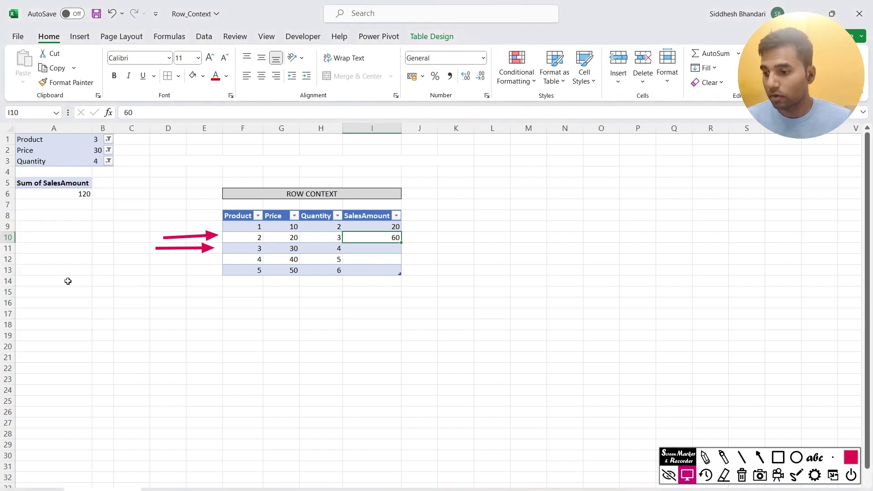
pyautogui.click(69, 197)
pyautogui.hotkey('ctrl', 'c')
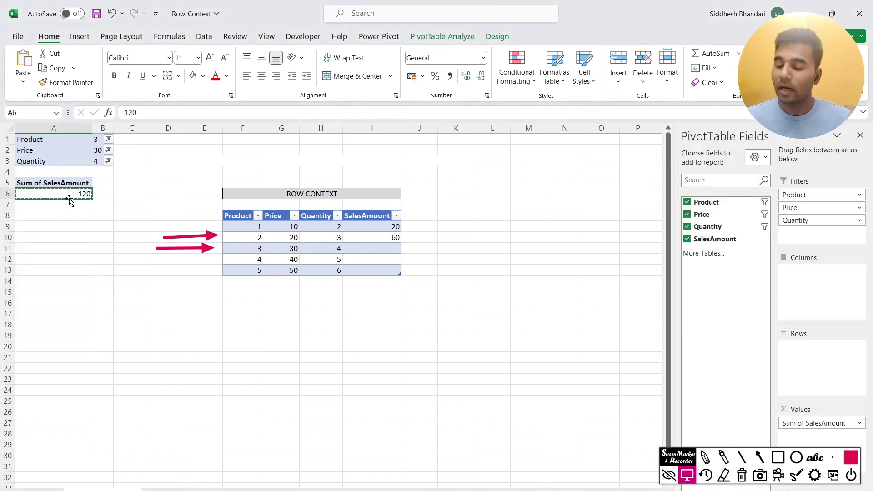
# Paste 120 into I11 for product 3, undoing an accidental fill down to I13
pyautogui.click(366, 247)
pyautogui.hotkey('ctrl', 'v')
pyautogui.click(396, 278)
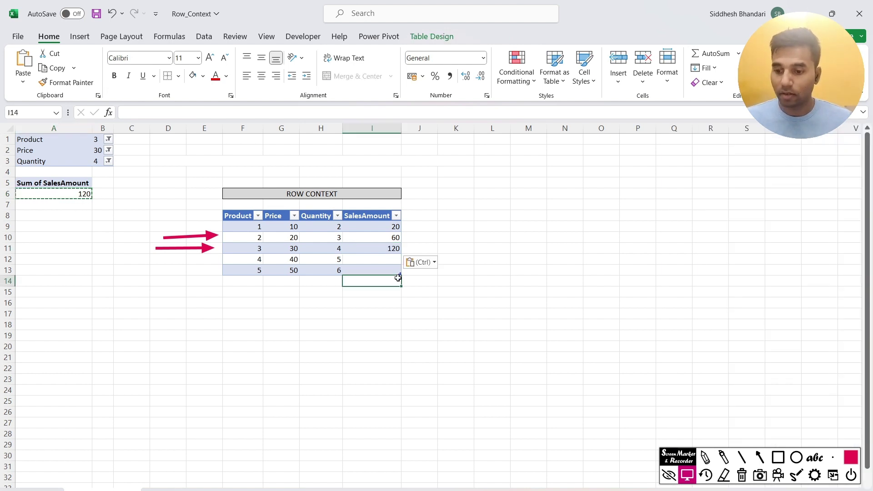
pyautogui.click(382, 248)
pyautogui.moveTo(403, 253); pyautogui.dragTo(384, 273)
pyautogui.click(382, 259)
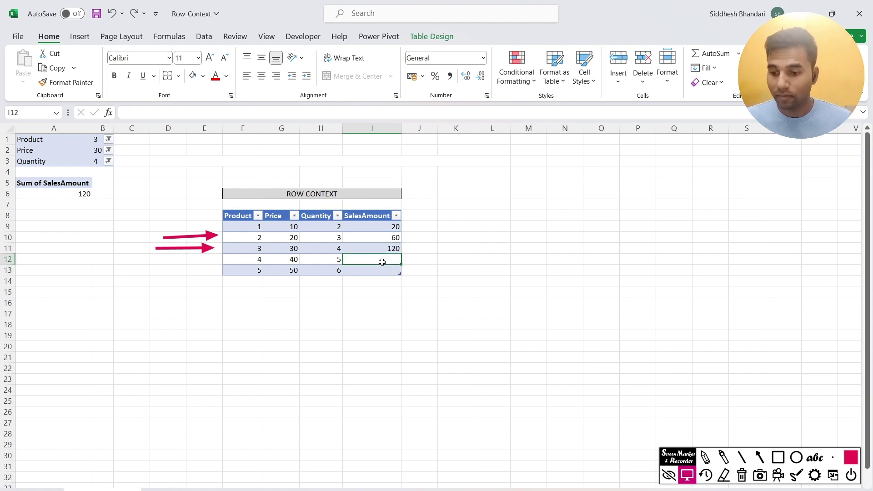